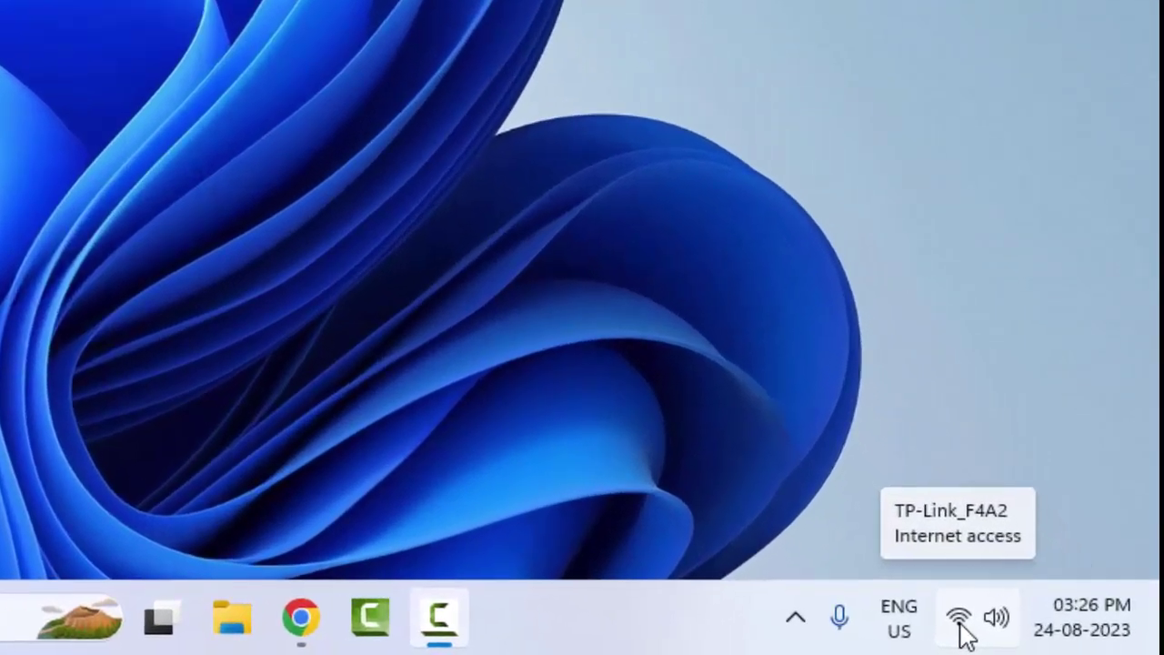
# - Check the available Wi-Fi networks in the taskbar network quick settings
pyautogui.click(960, 623)
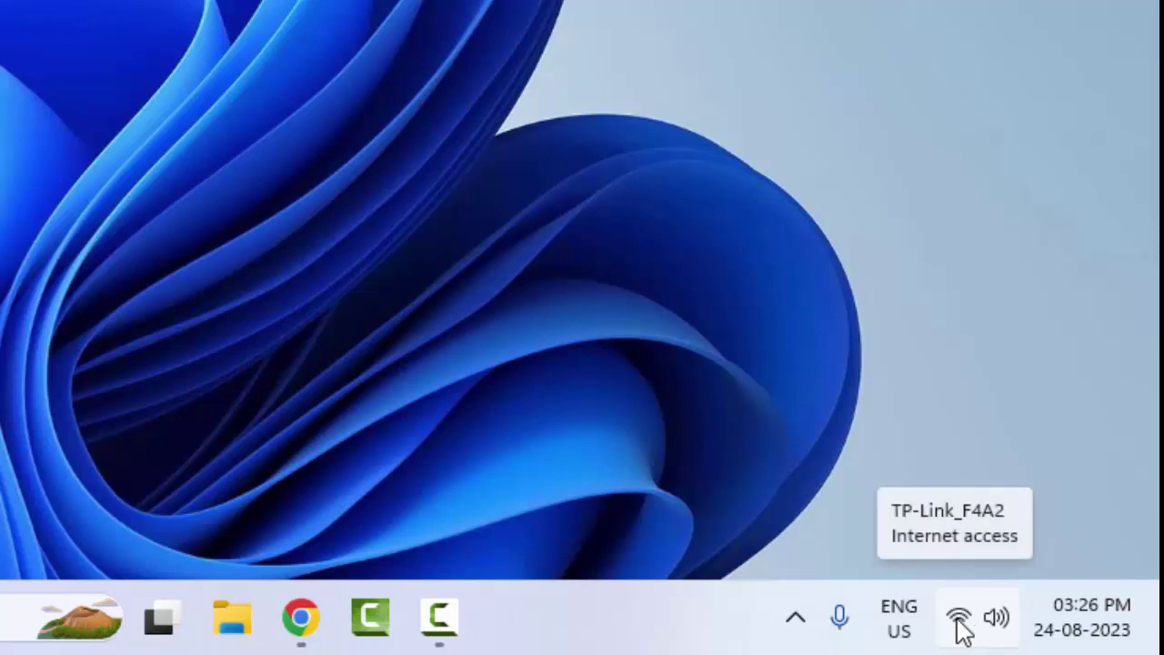
pyautogui.click(960, 624)
pyautogui.click(735, 65)
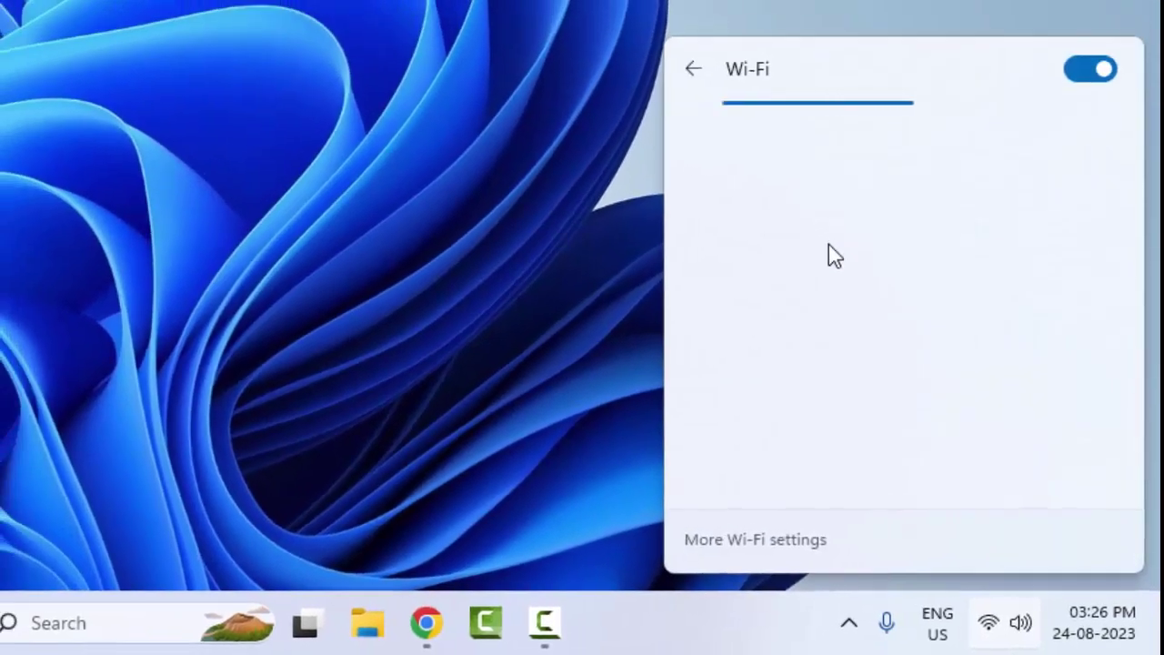
pyautogui.click(589, 271)
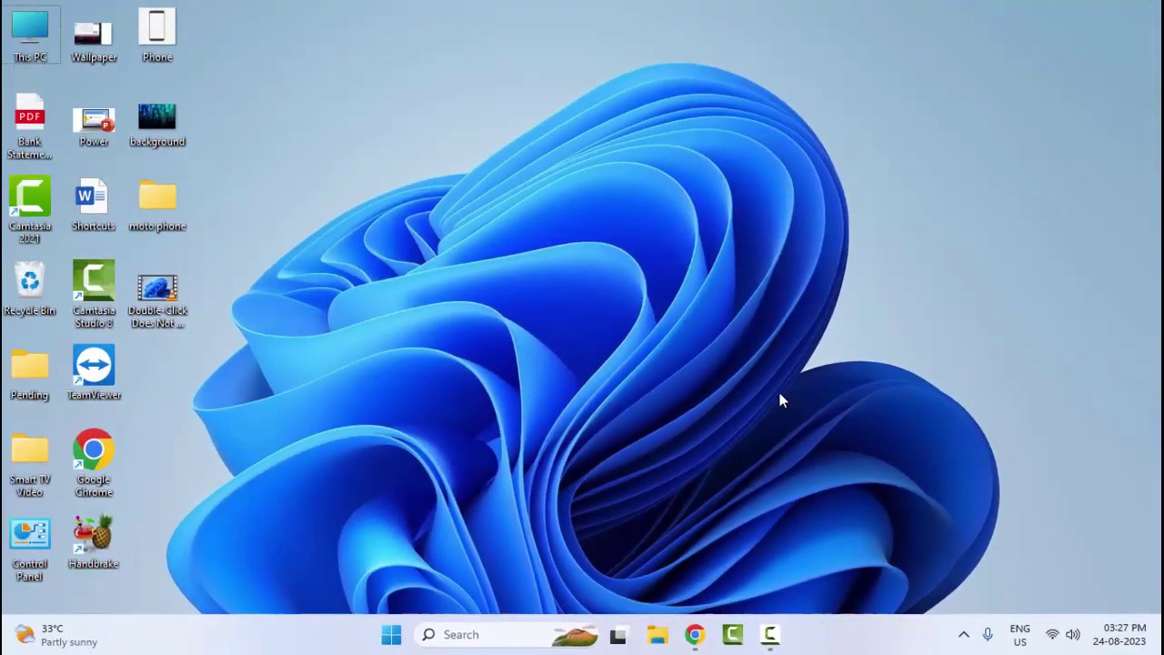
# - Launch Chrome and run Google's 'internet speed test' (3.38 Mbps down, 4.38 up)
pyautogui.click(89, 463)
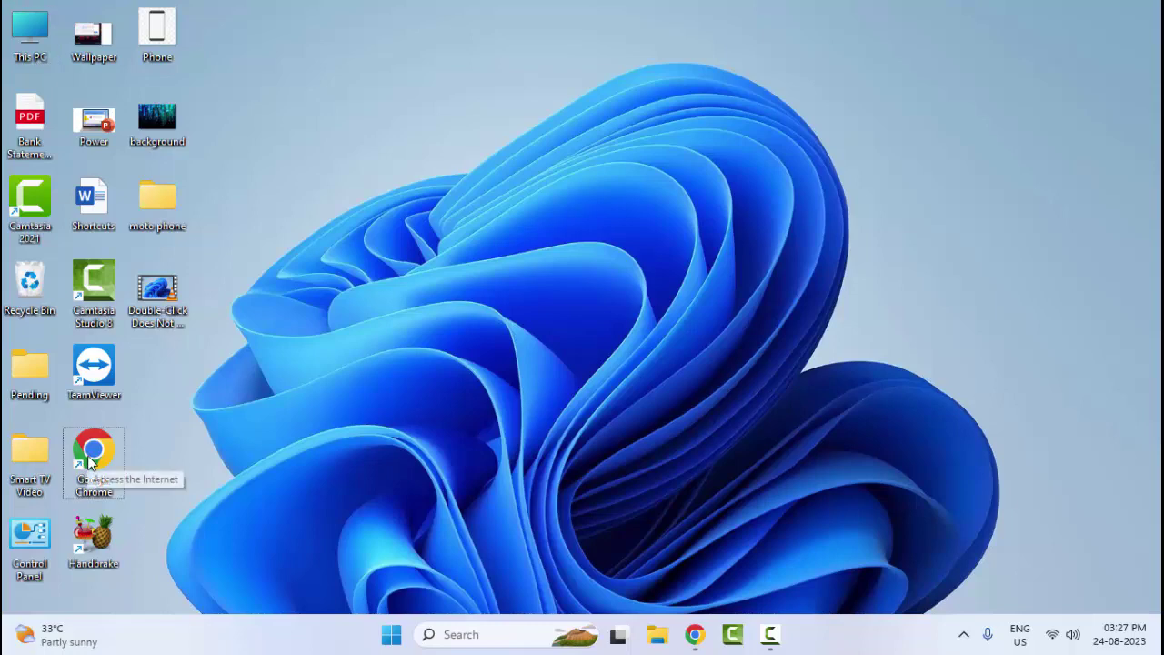
pyautogui.doubleClick(89, 463)
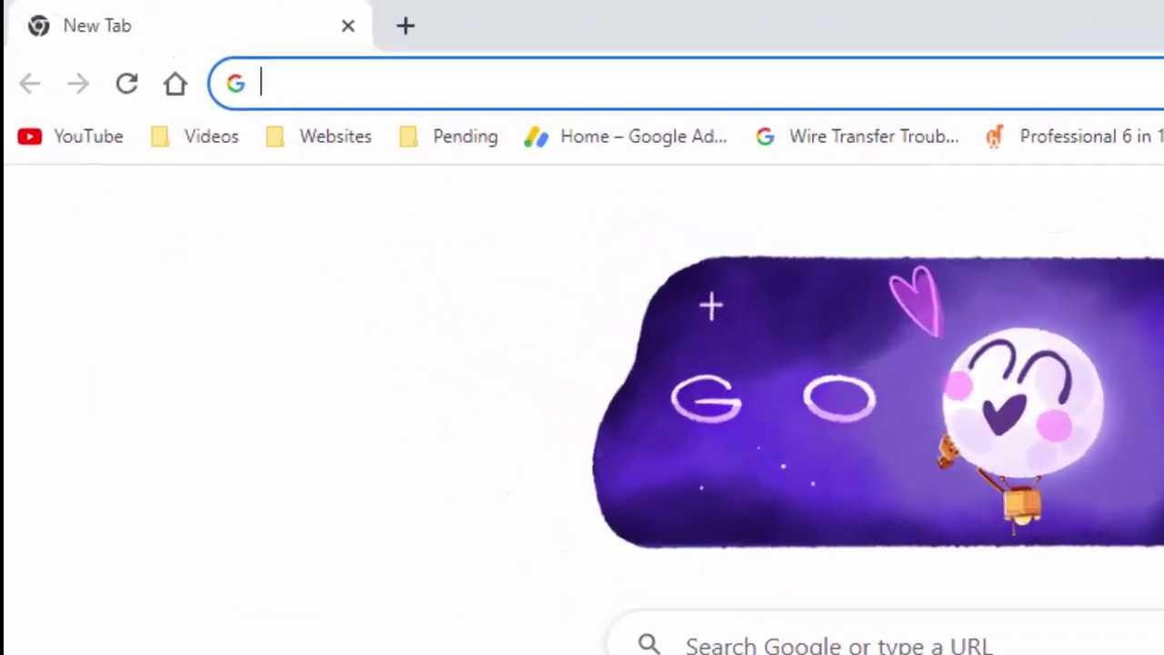
pyautogui.write('internet ')
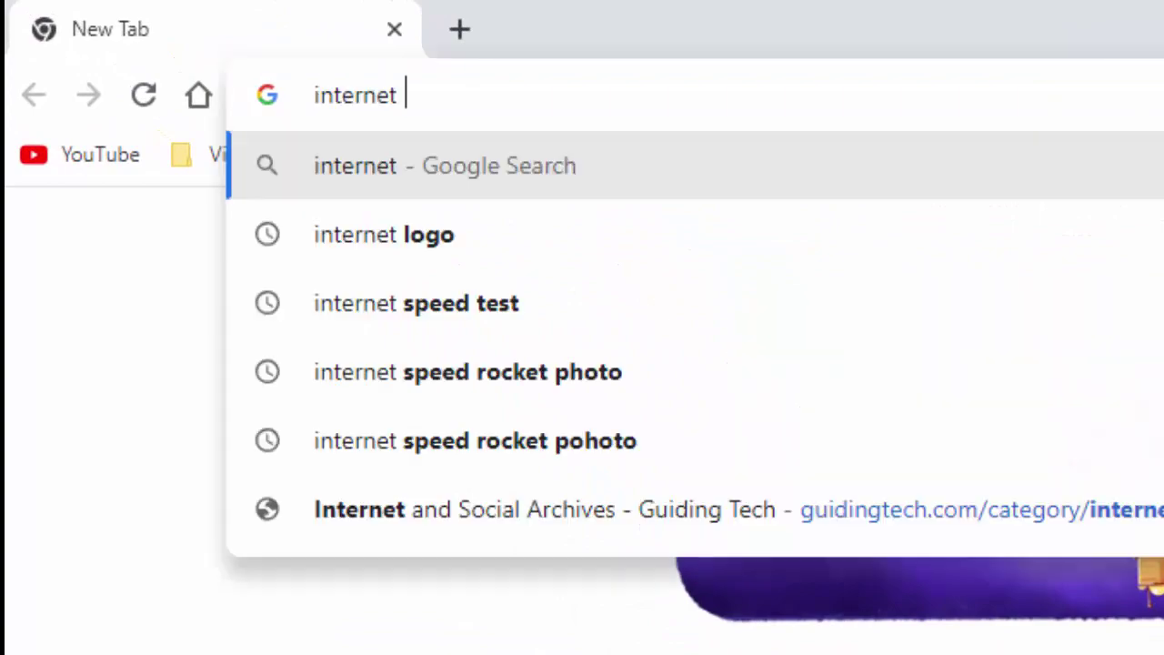
pyautogui.write('speed test')
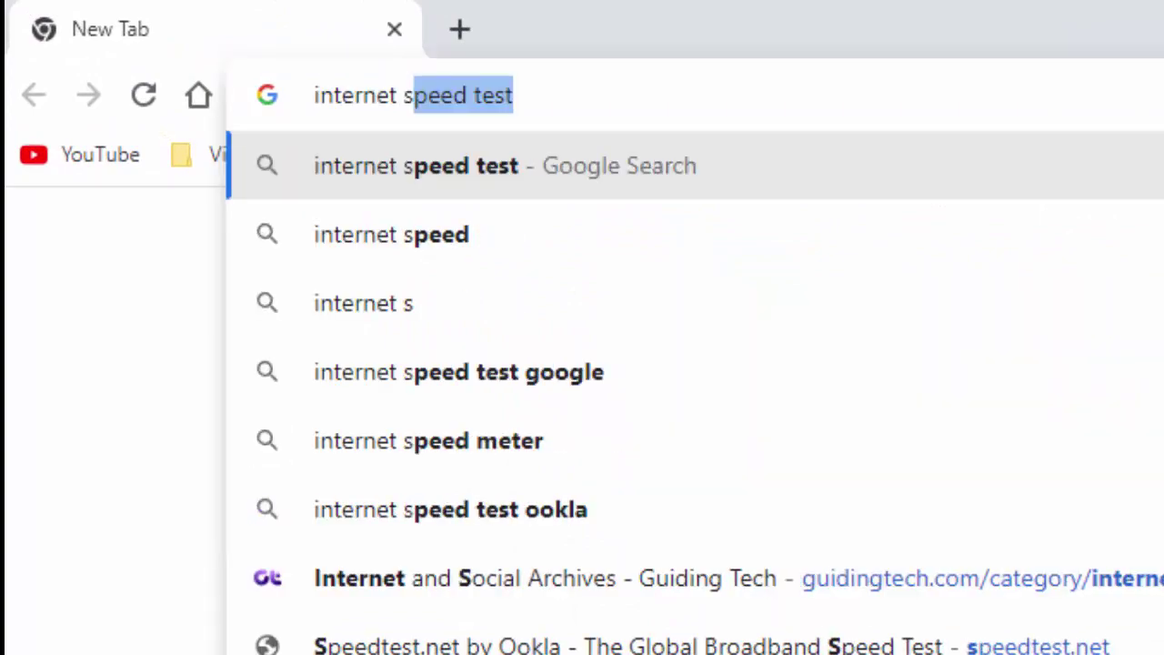
pyautogui.press('Return')
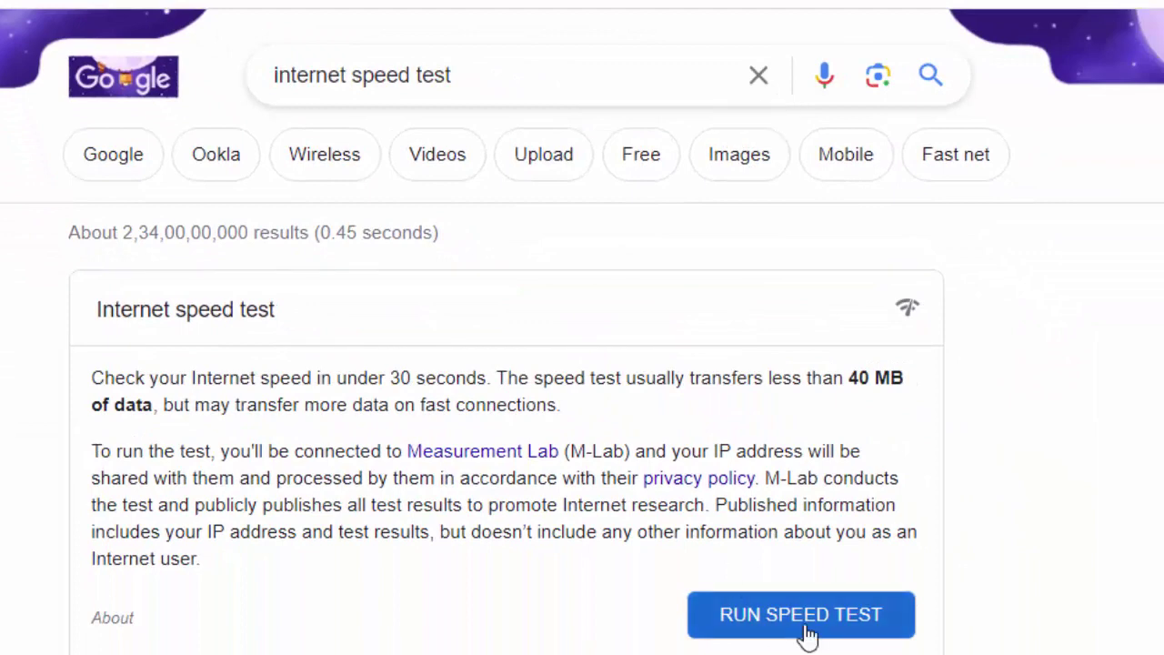
pyautogui.click(821, 637)
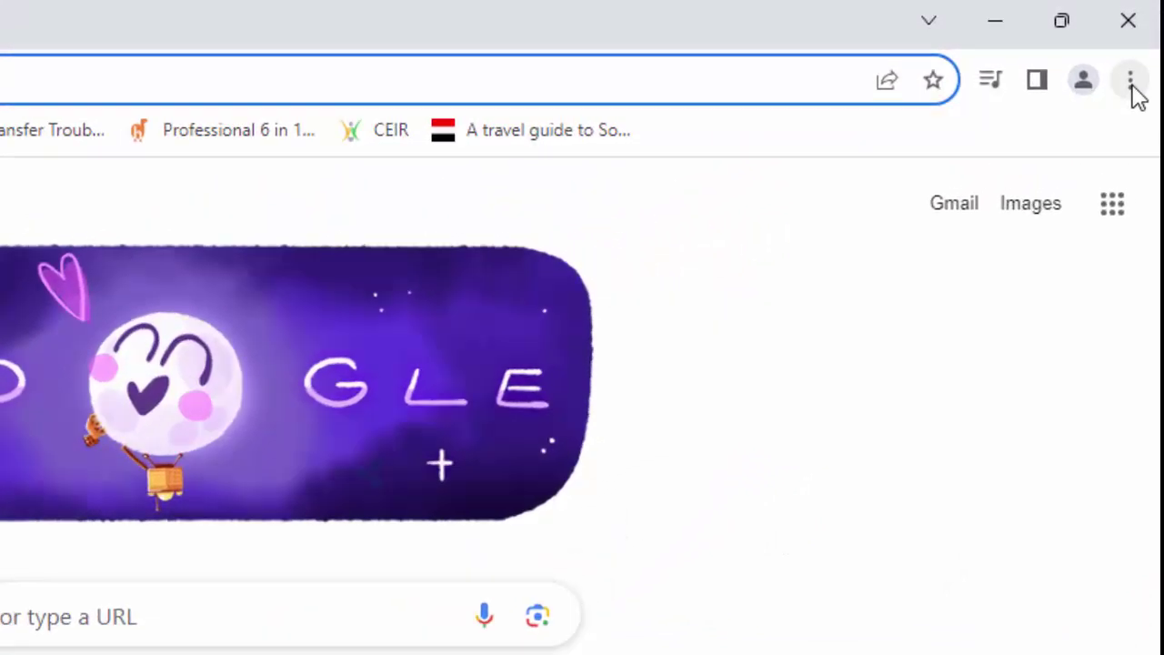
# - Reset Chrome settings to their original defaults via Settings > Reset settings and confirm
pyautogui.click(1130, 84)
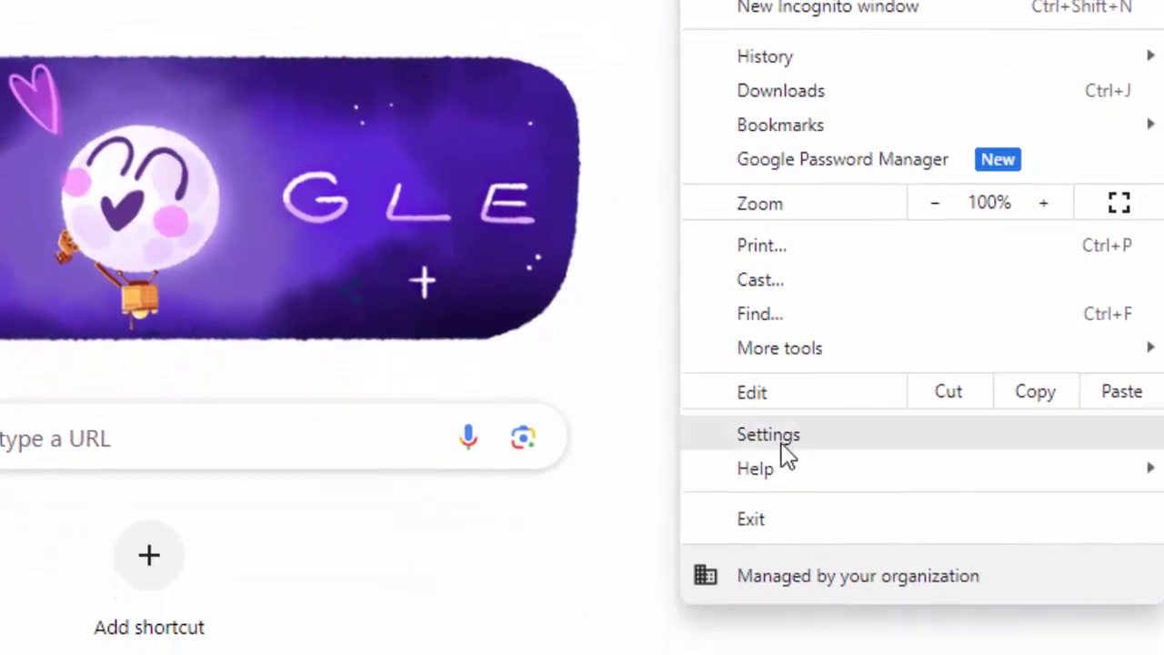
pyautogui.click(781, 441)
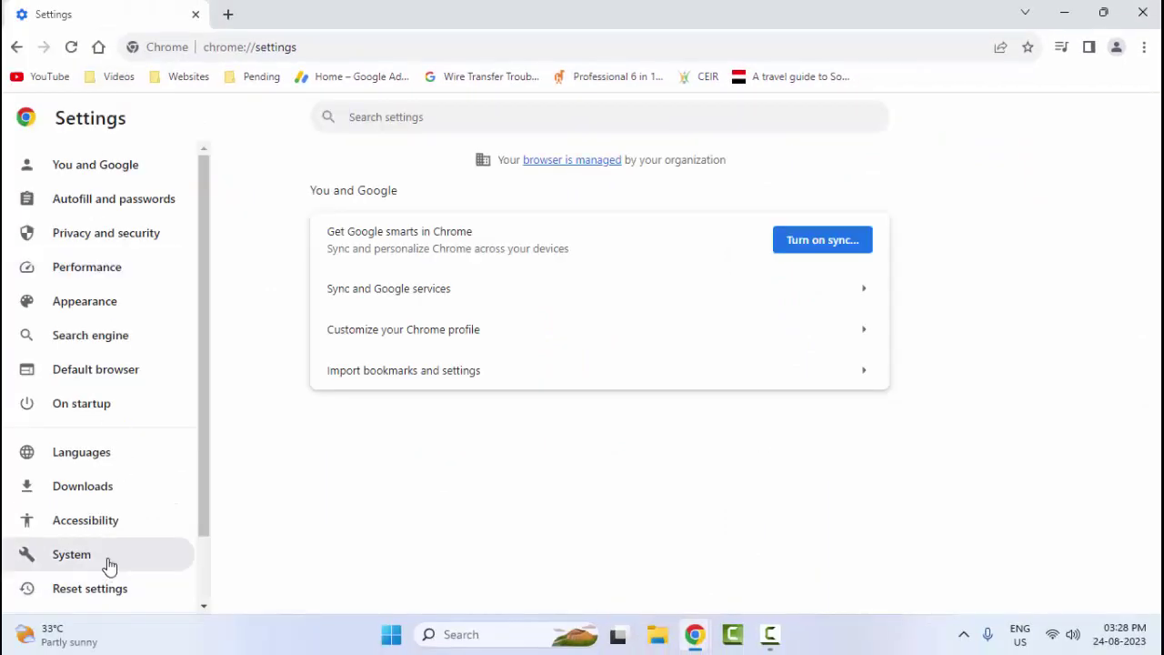
pyautogui.scroll(-2, 109, 566)
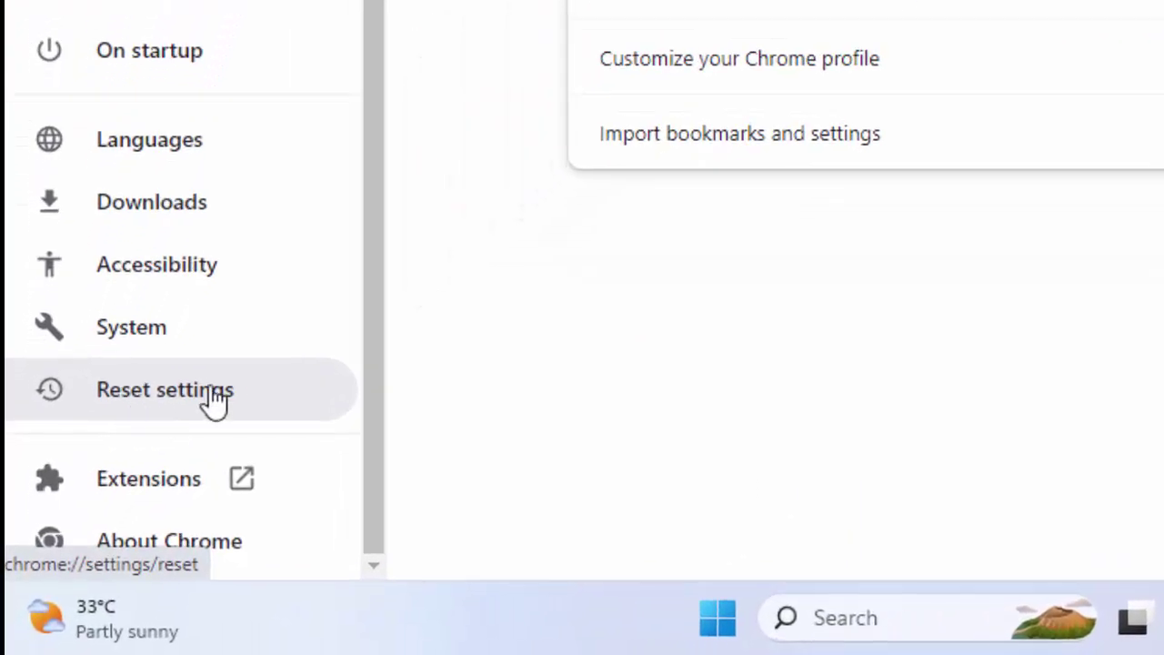
pyautogui.click(215, 400)
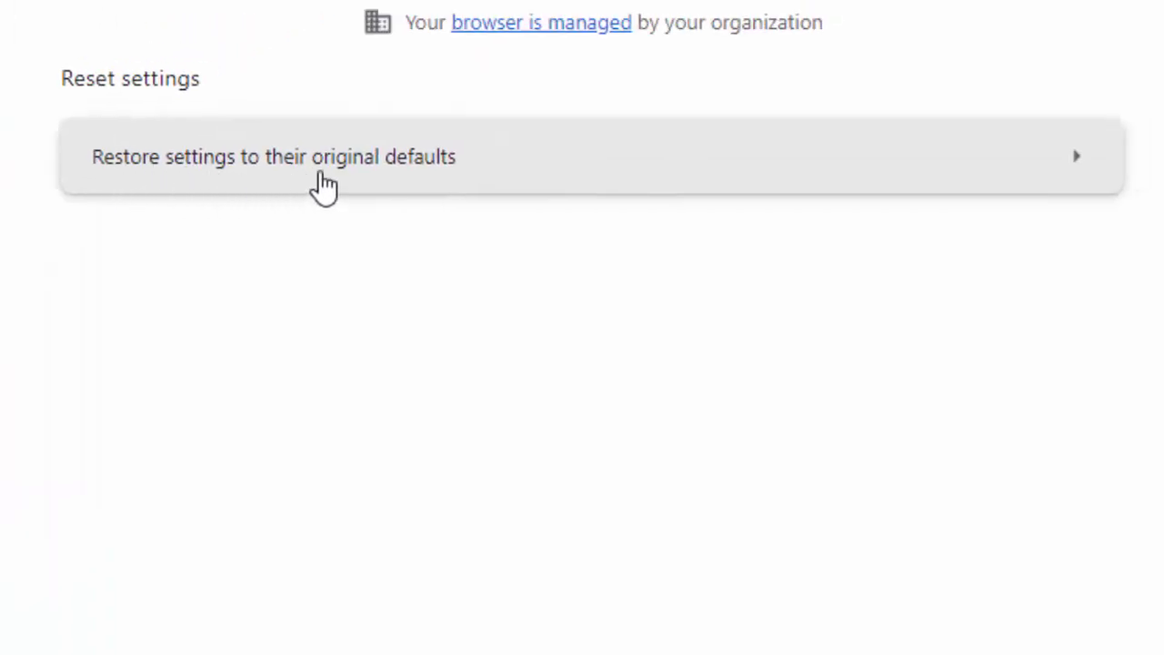
pyautogui.click(918, 182)
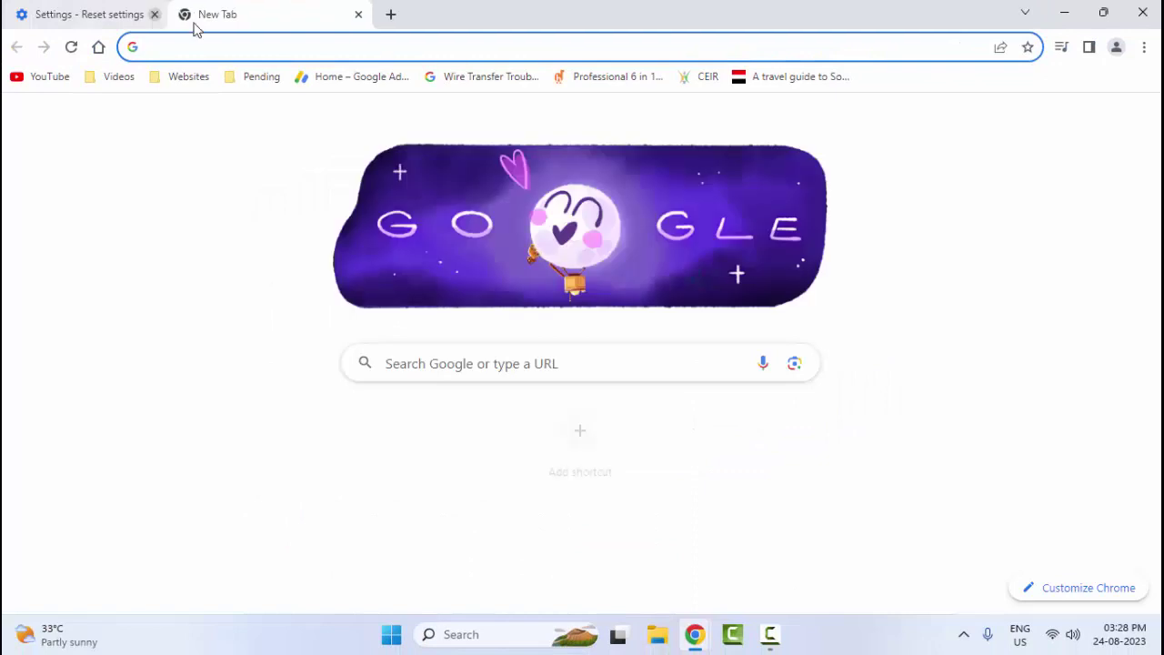
pyautogui.click(194, 14)
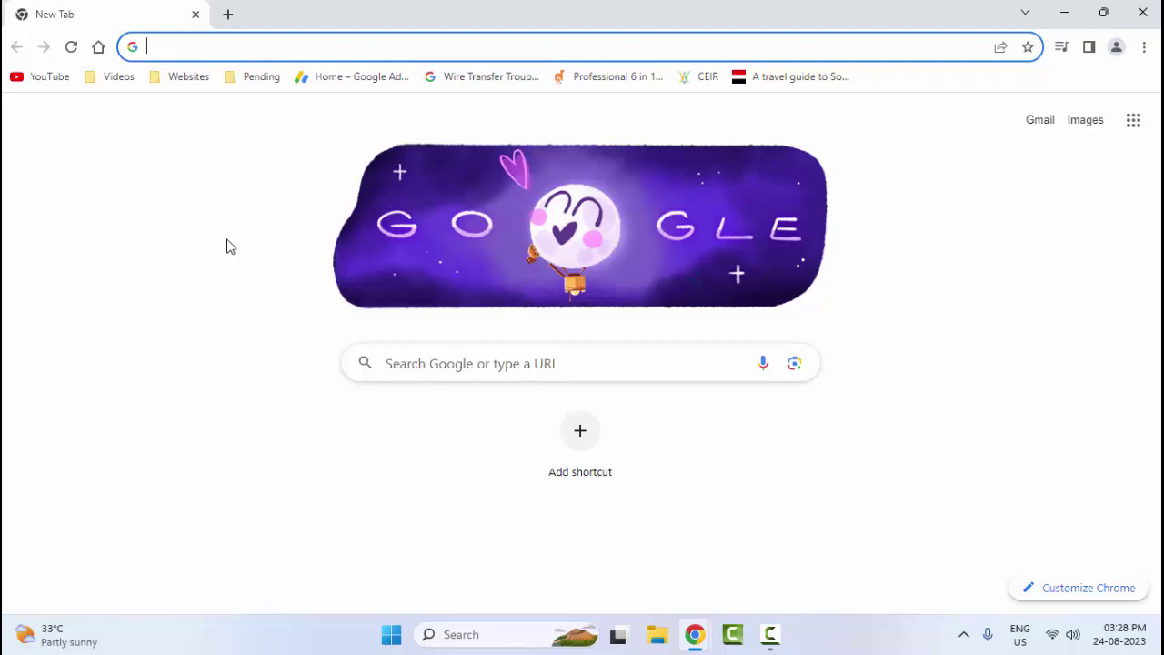
# - Set the Basic clear browsing data time range to All time, then close the dialog
pyautogui.hotkey('ctrl', 'shift', 'Delete')
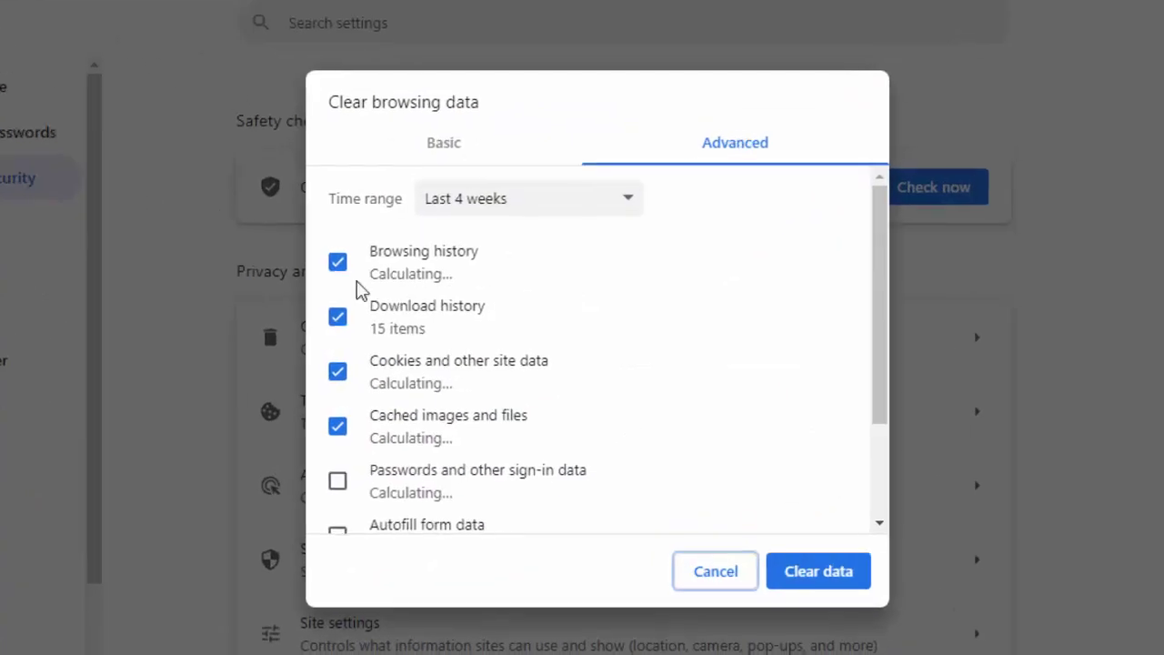
pyautogui.click(453, 141)
pyautogui.click(452, 195)
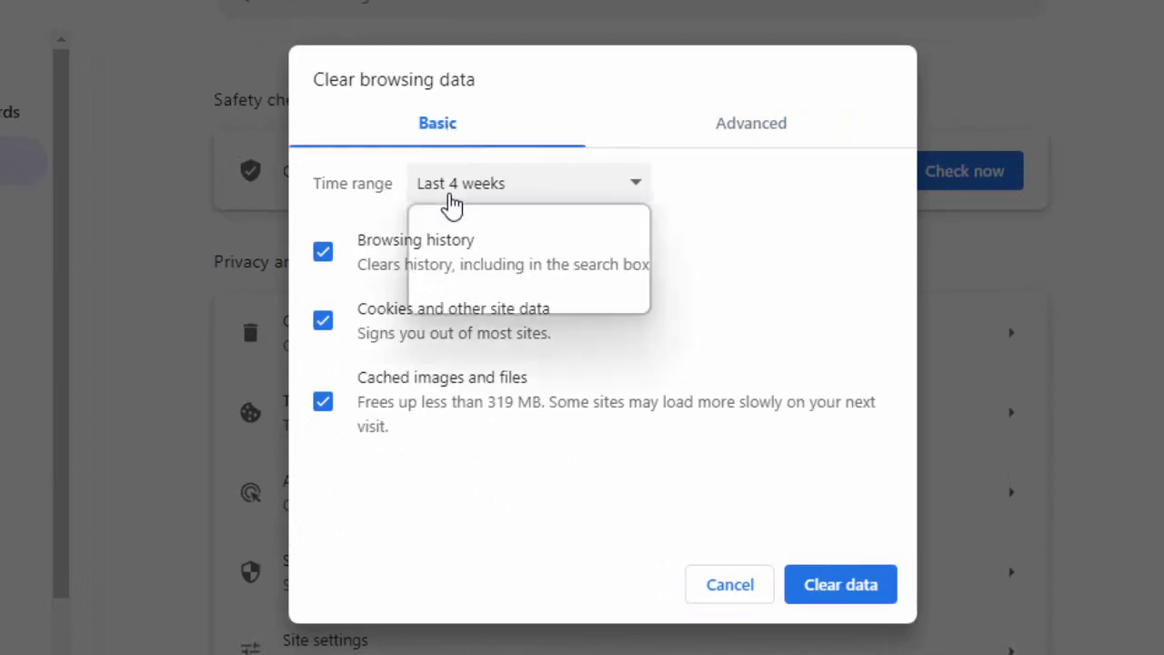
pyautogui.click(437, 301)
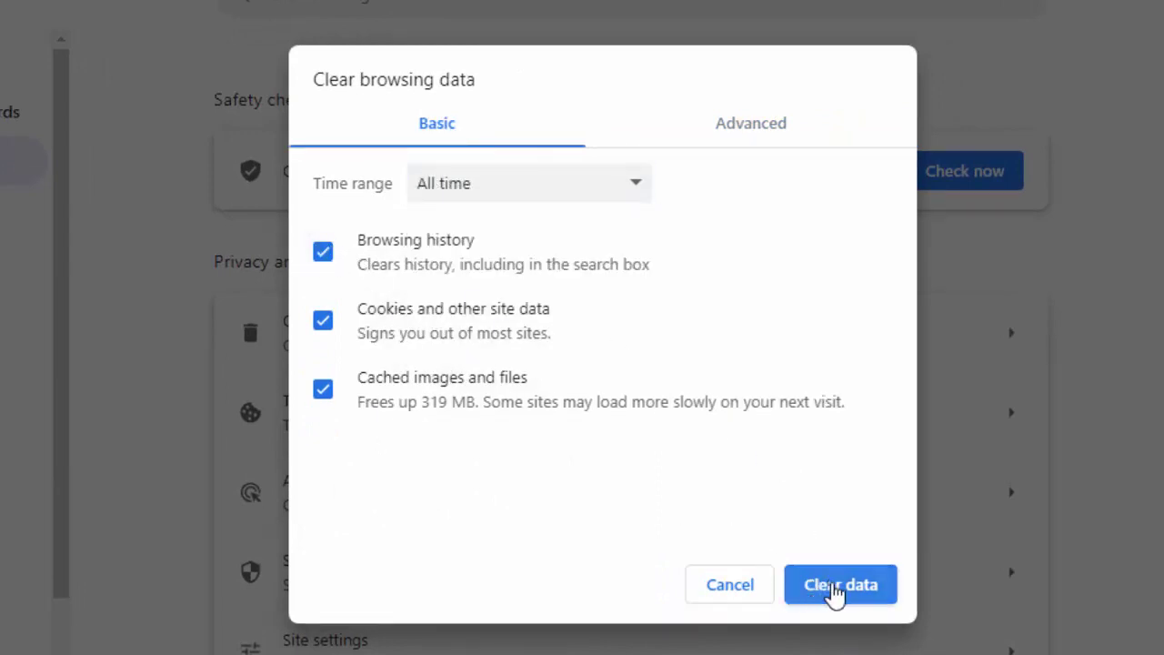
pyautogui.click(722, 590)
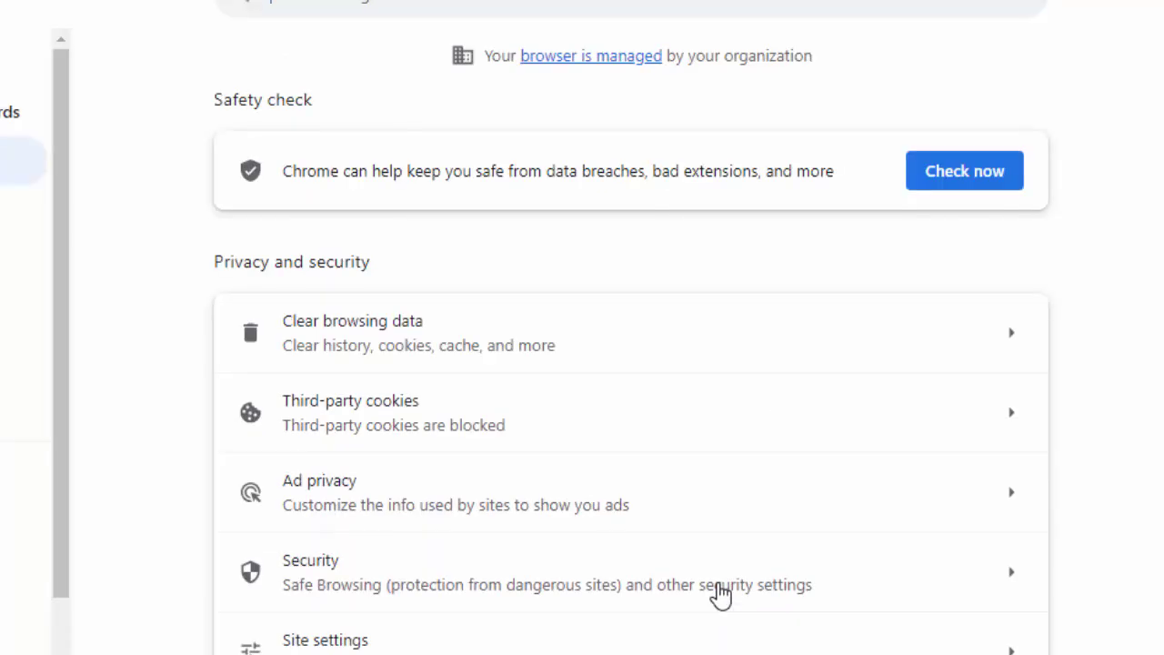
# - In Advanced, keep Last 4 weeks and tick passwords, autofill, site settings and hosted app data
pyautogui.click(687, 333)
pyautogui.click(723, 132)
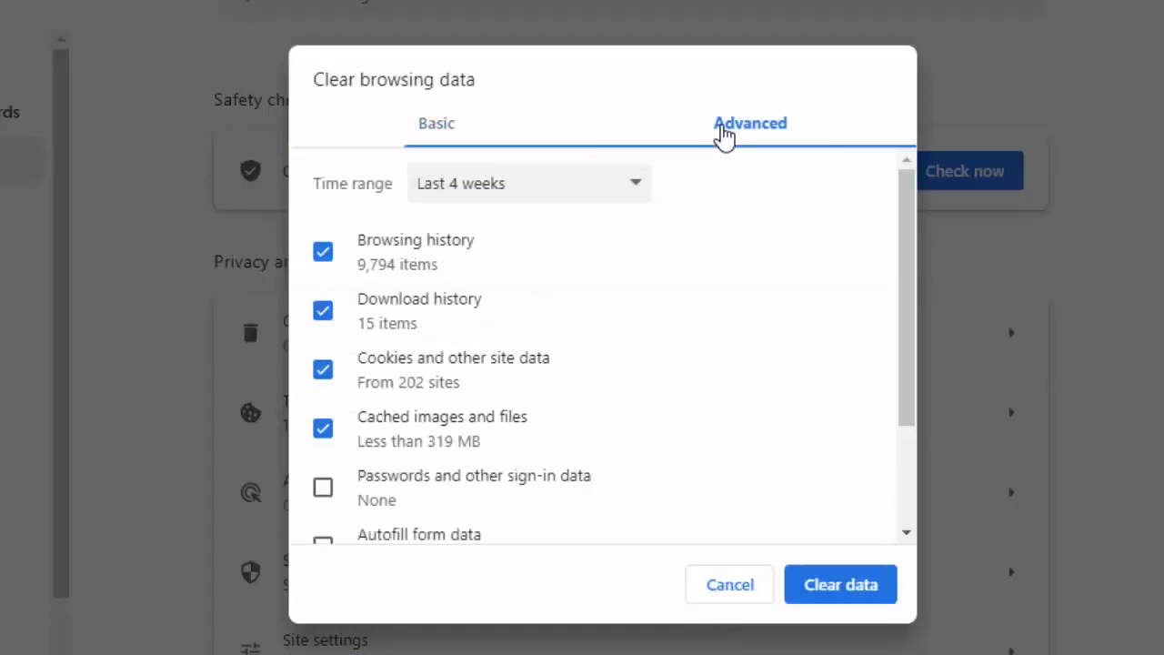
pyautogui.click(562, 191)
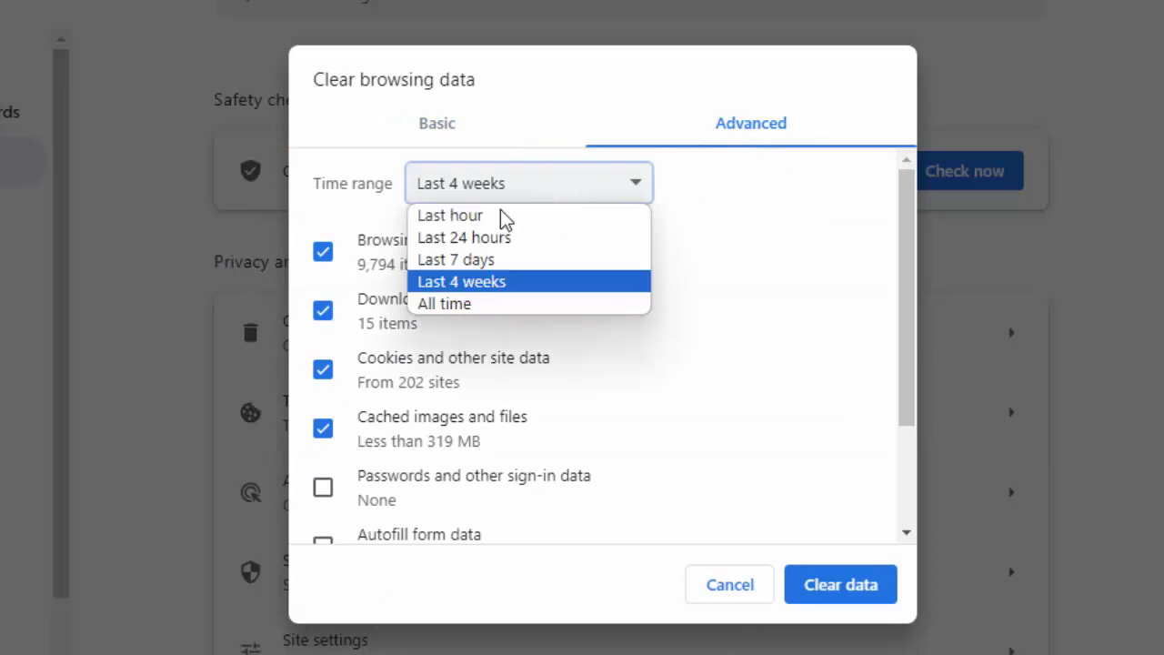
pyautogui.click(460, 284)
pyautogui.click(323, 489)
pyautogui.scroll(-2, 324, 489)
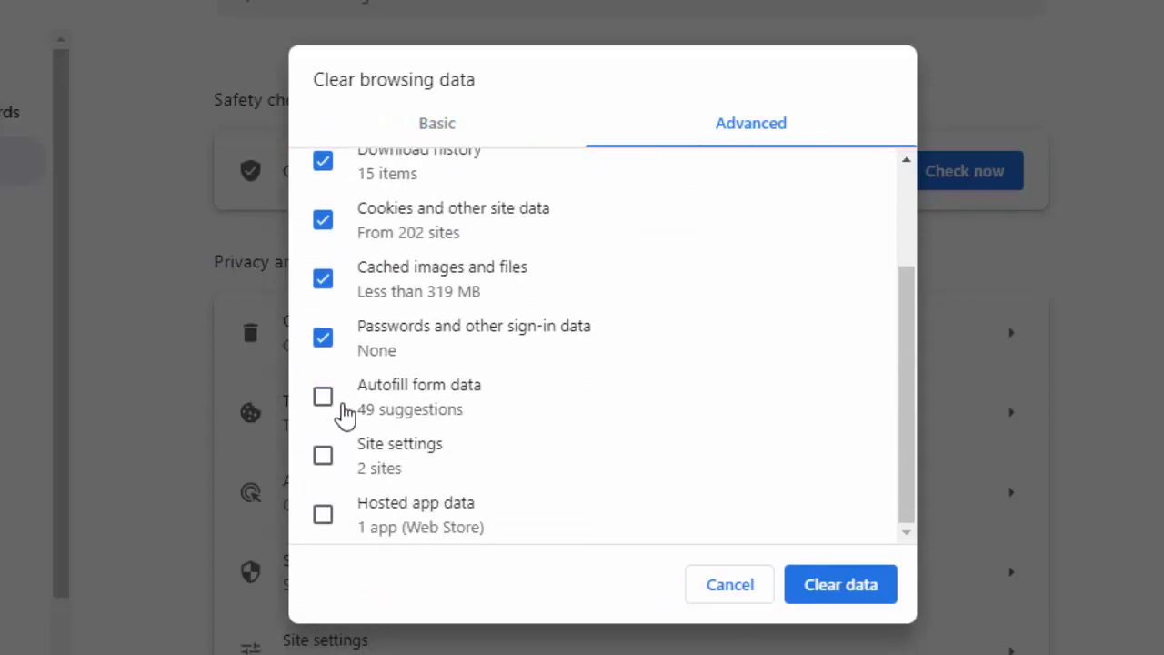
pyautogui.click(323, 396)
pyautogui.click(326, 458)
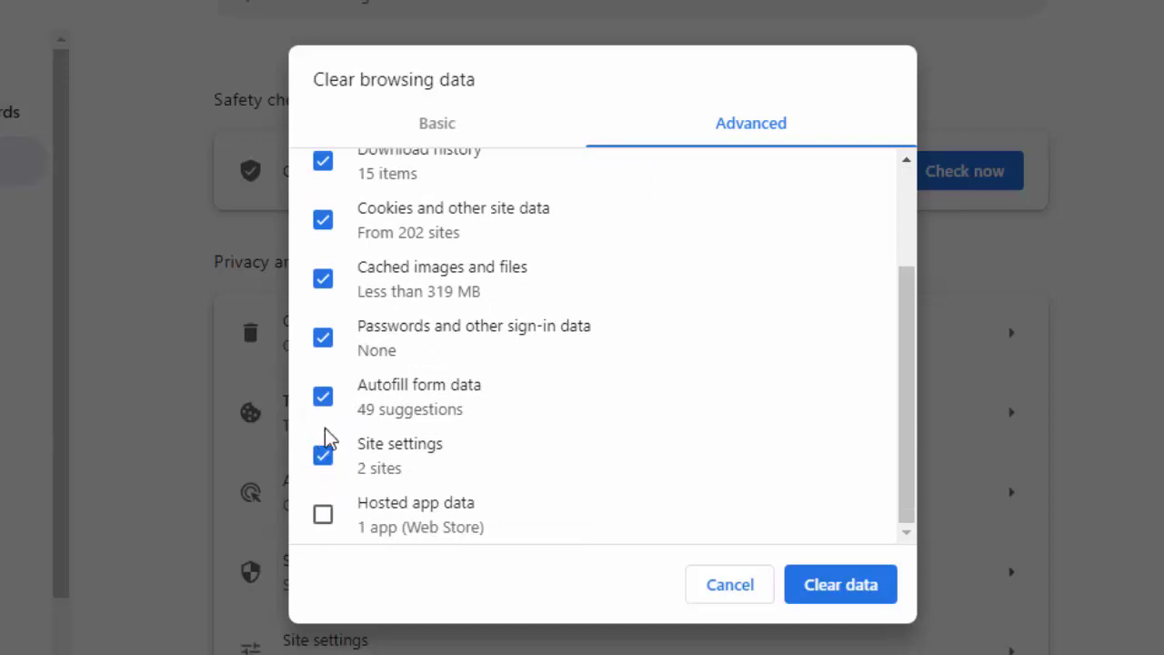
pyautogui.click(325, 515)
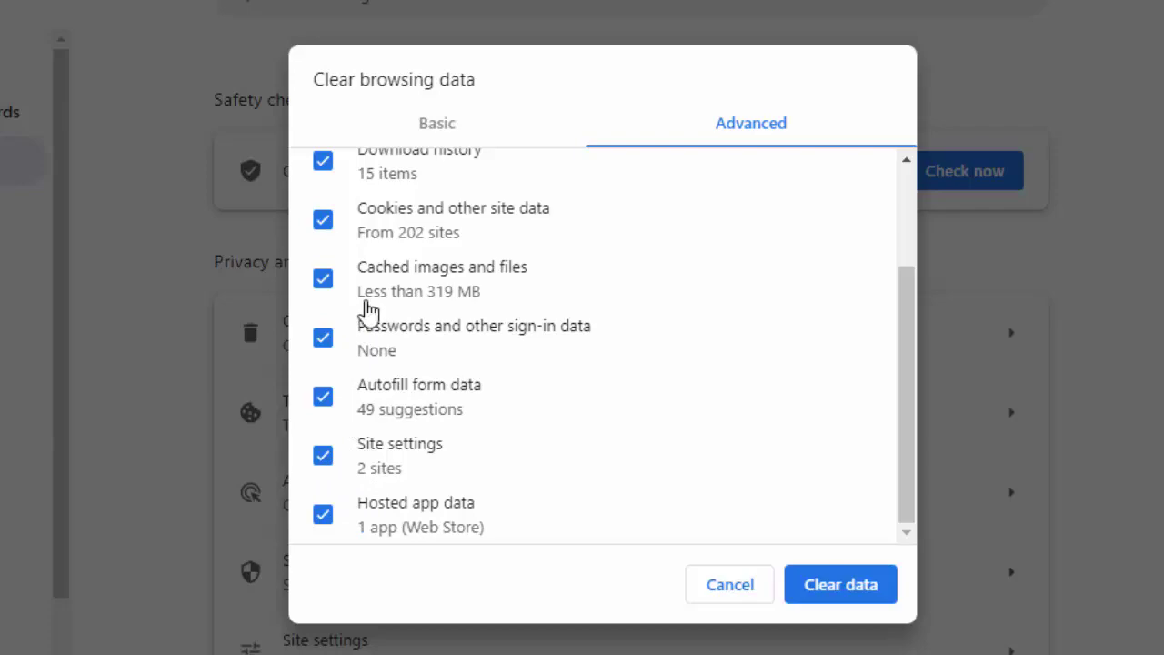
pyautogui.click(731, 585)
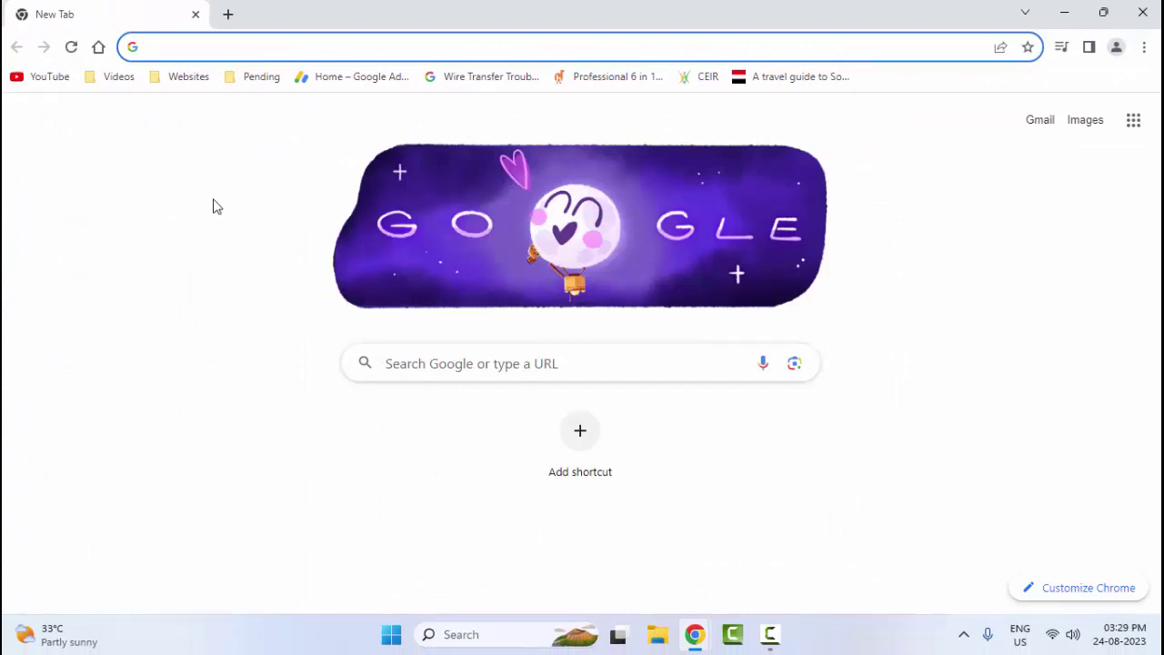
# - Start the Chrome update from About Google Chrome, then open a new tab
pyautogui.click(1144, 48)
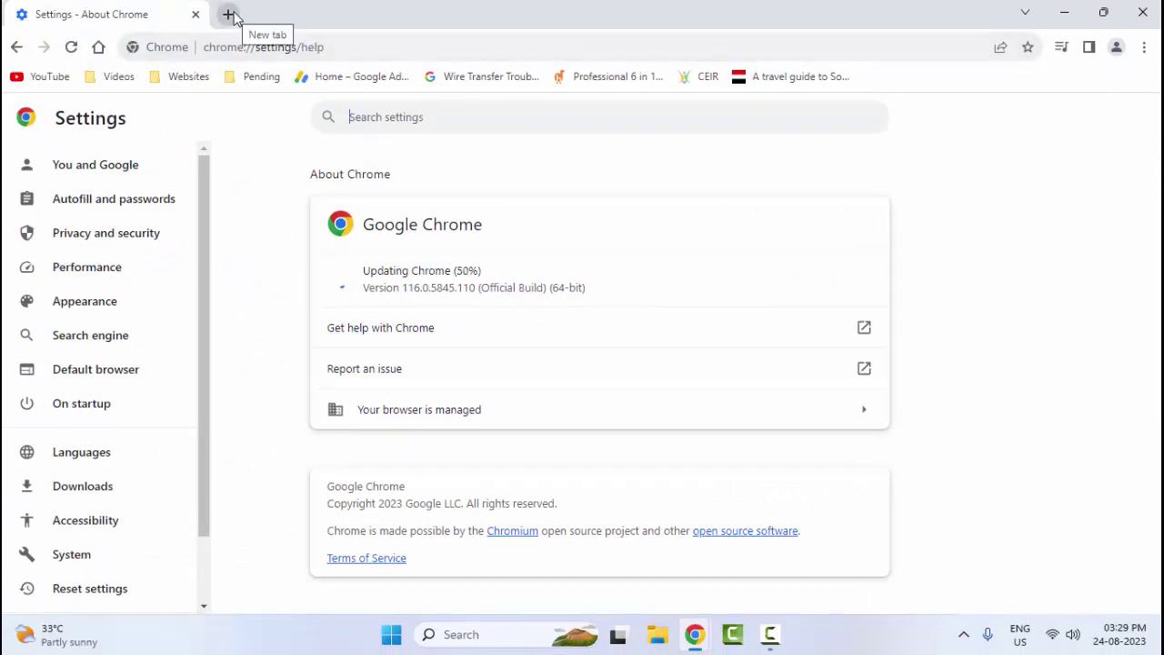
pyautogui.click(228, 14)
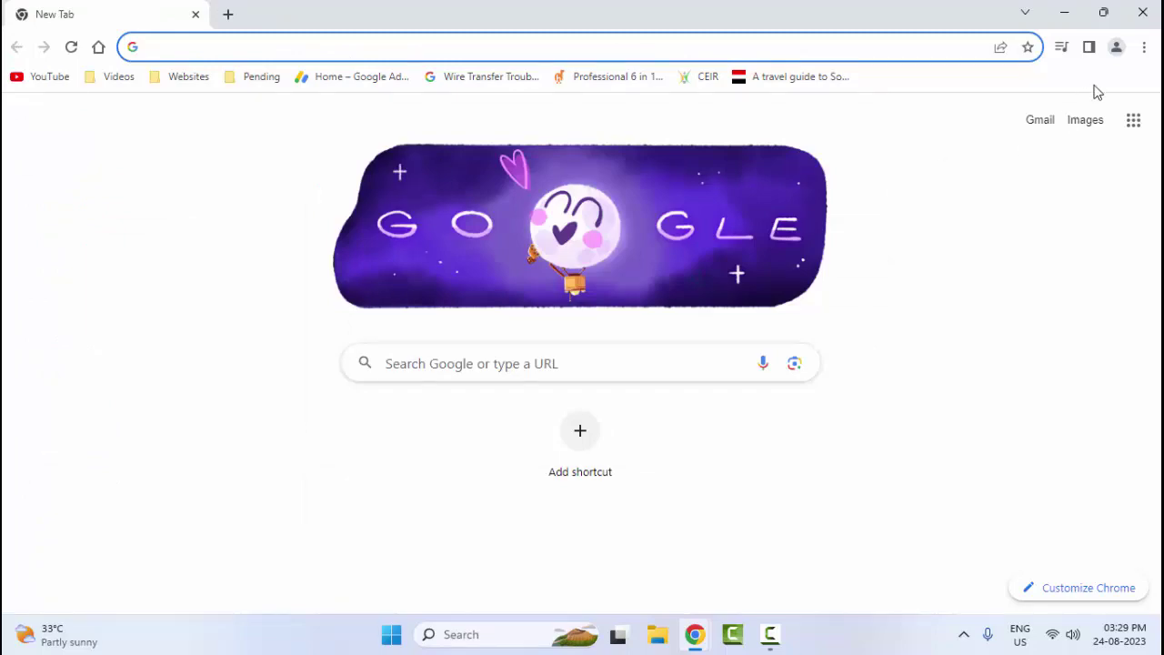
pyautogui.click(1143, 50)
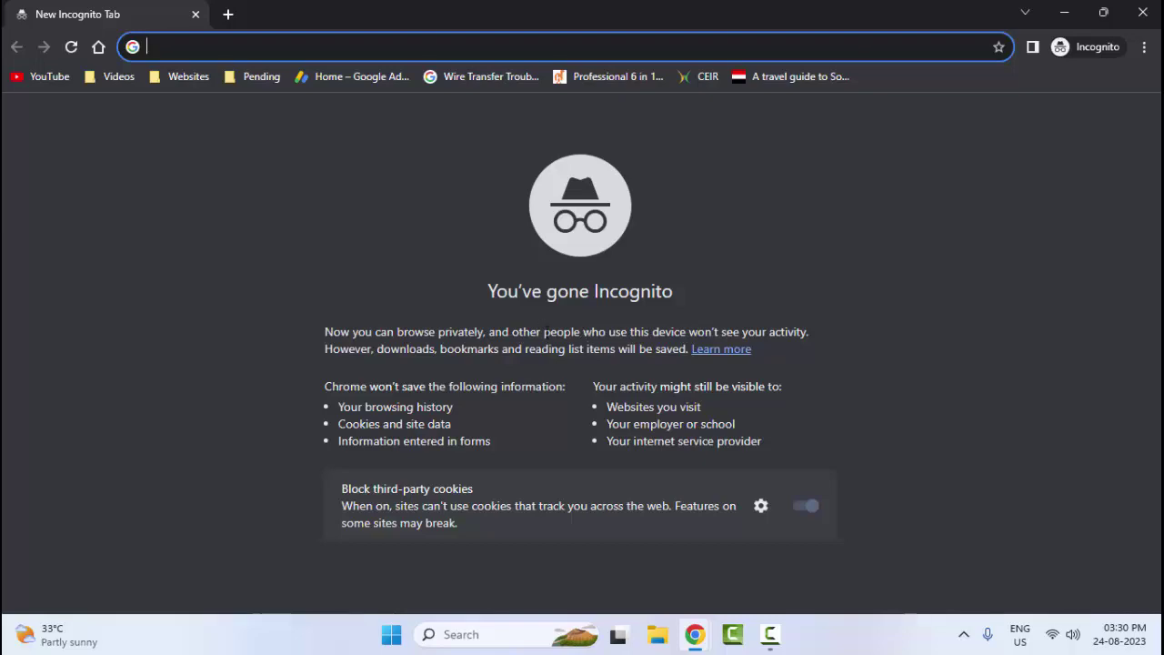
pyautogui.click(1142, 13)
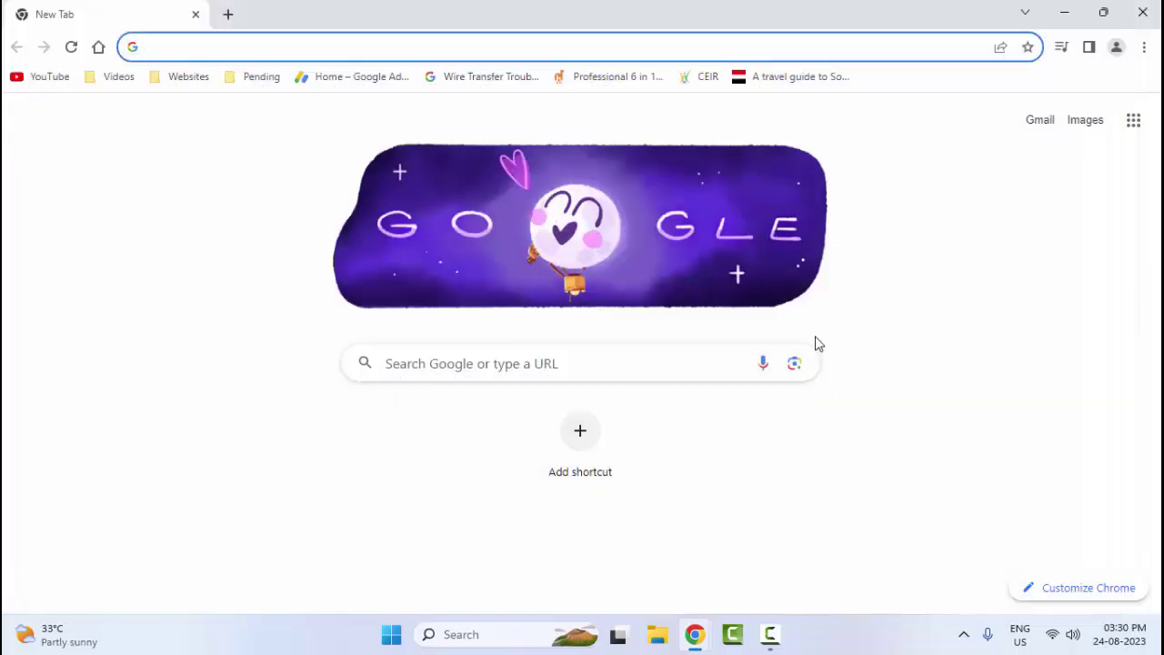
# - Leave 'Use hardware acceleration when available' off in System settings and close Chrome
pyautogui.click(1145, 50)
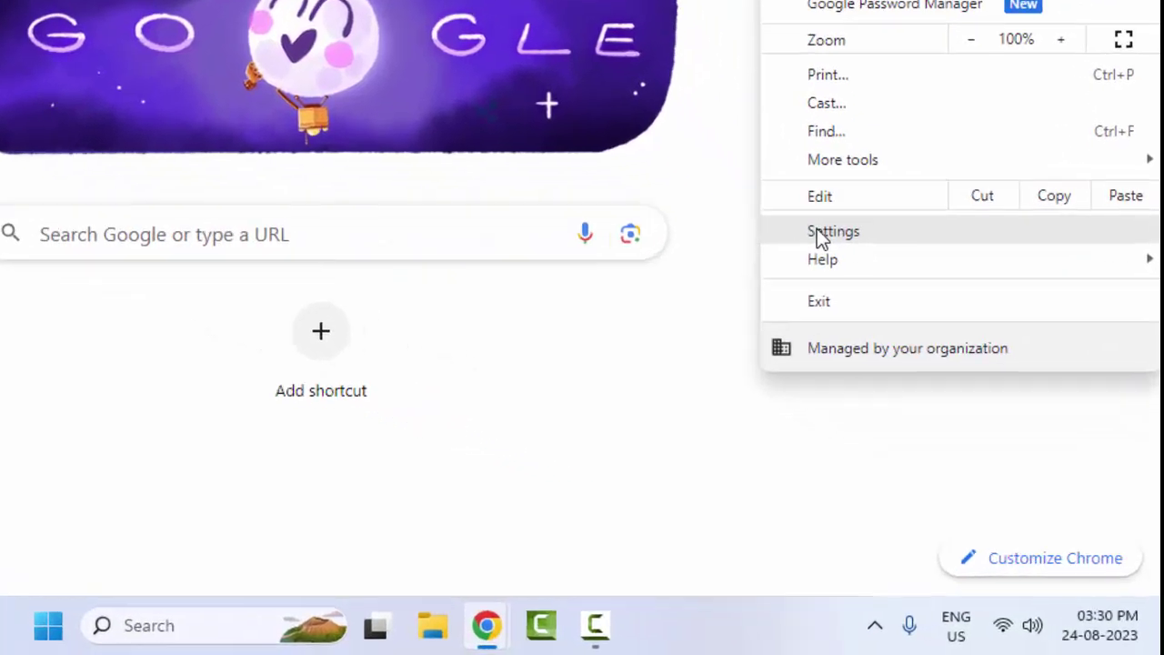
pyautogui.click(828, 231)
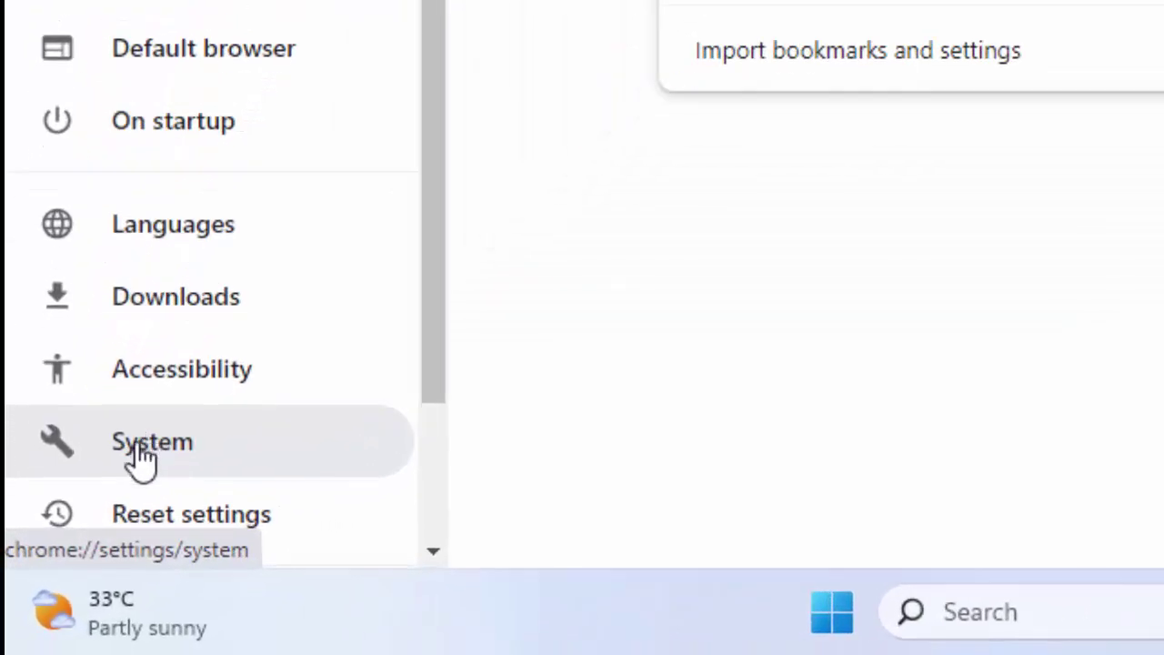
pyautogui.click(138, 448)
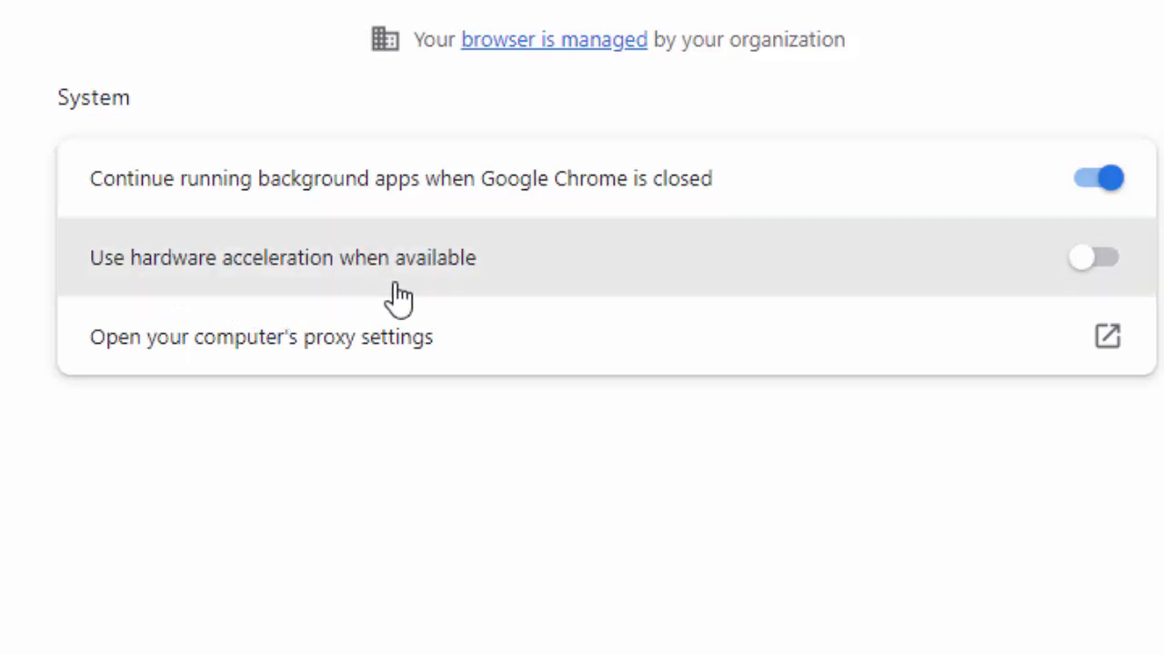
pyautogui.click(1101, 269)
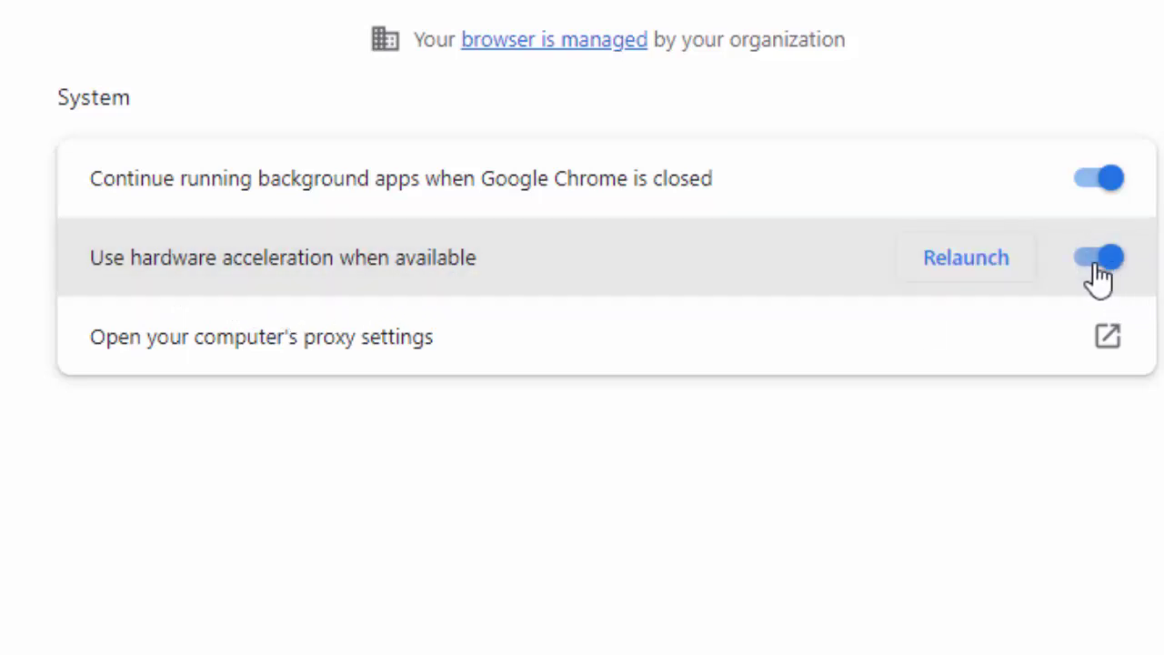
pyautogui.click(1101, 271)
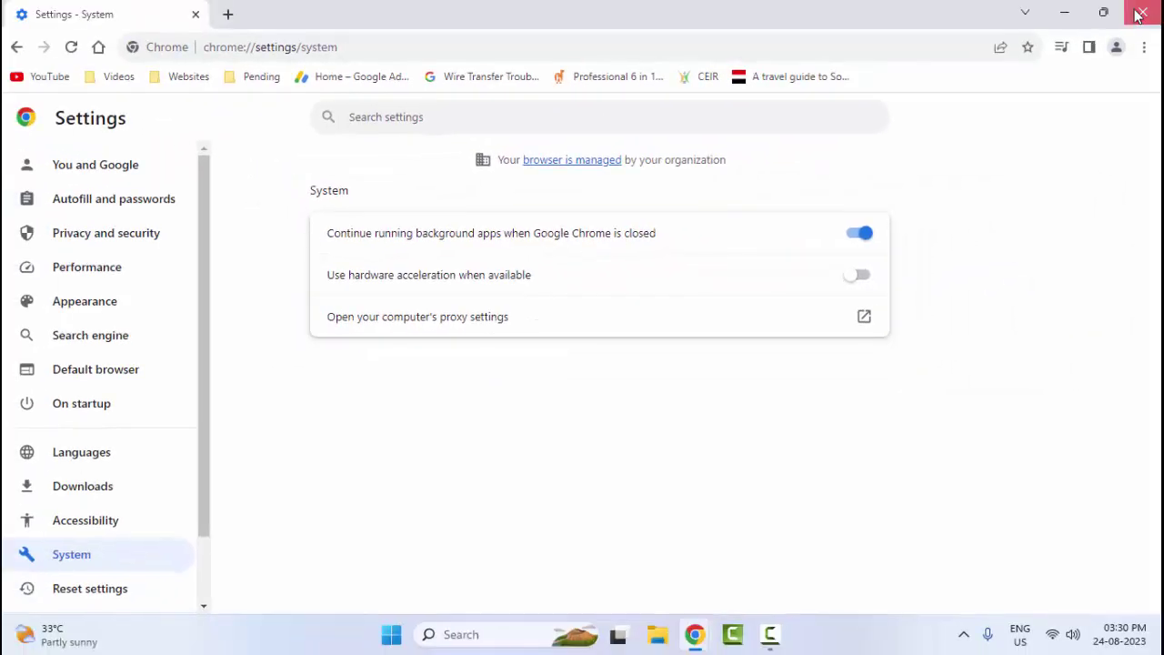
pyautogui.click(1141, 14)
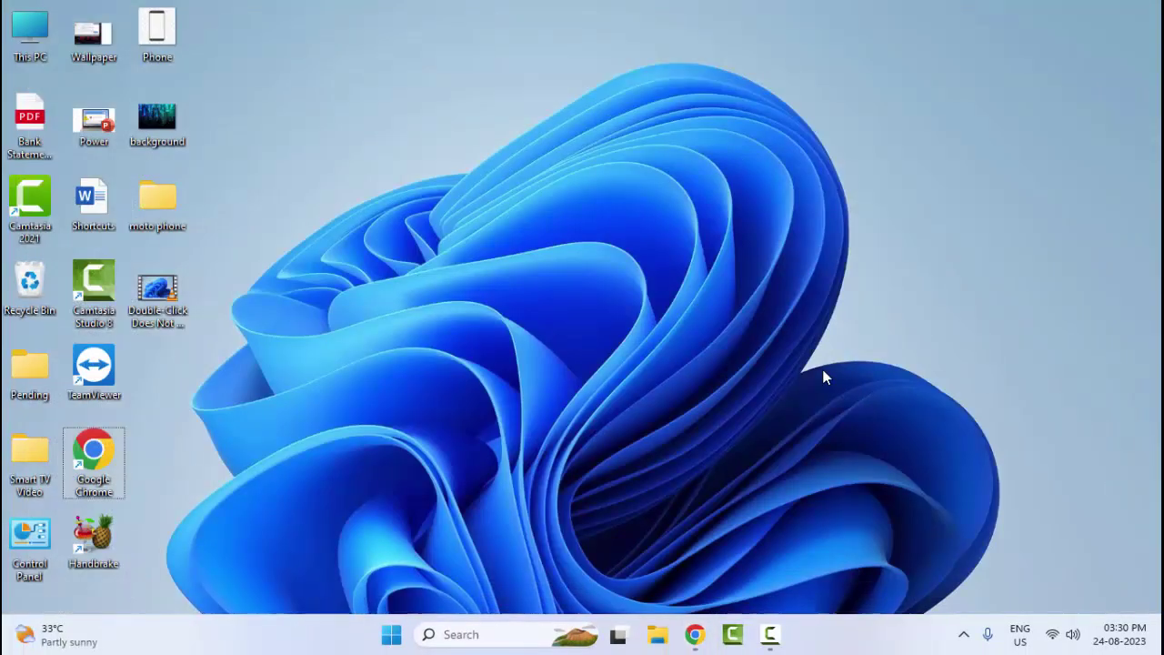